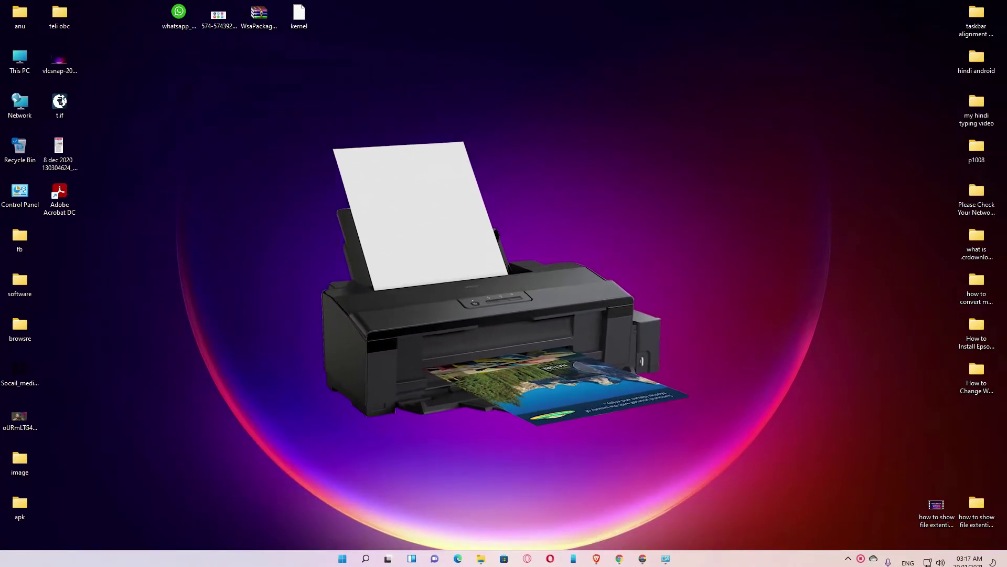
Re-run the 'epson L1800 printer driver' search and open the first Epson support result in a new tab.
left_click(642, 559)
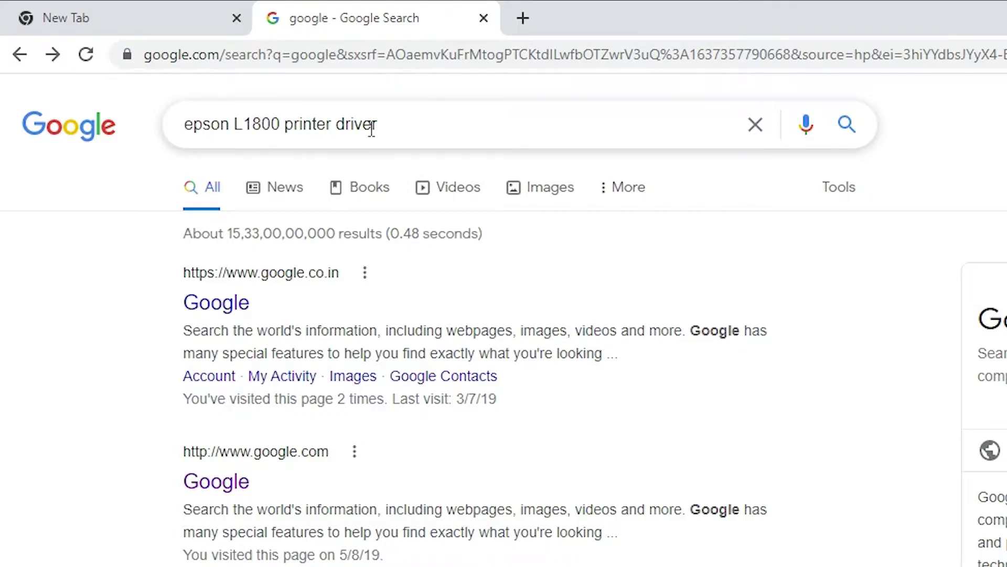
left_click(418, 127)
key("Return")
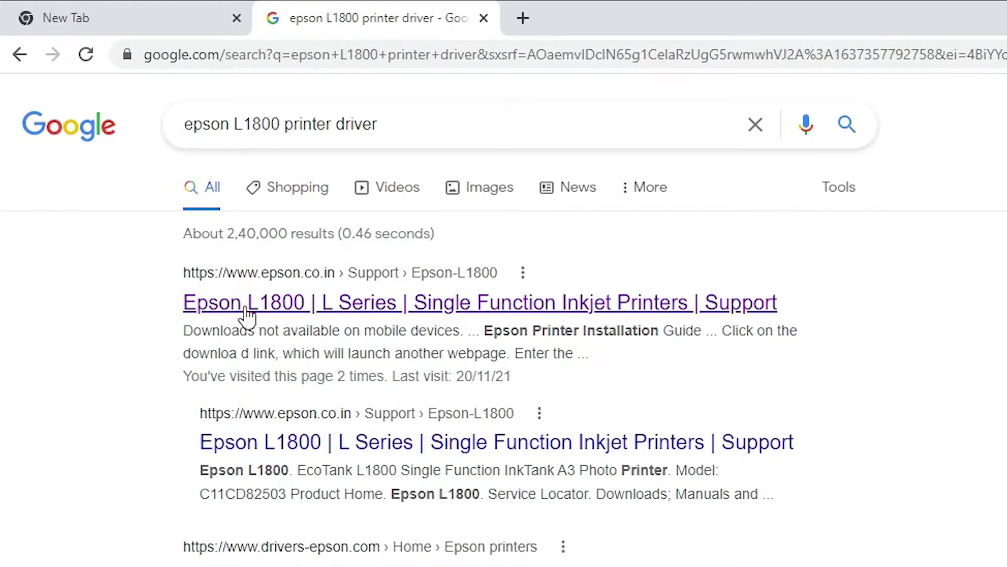
right_click(294, 312)
left_click(362, 259)
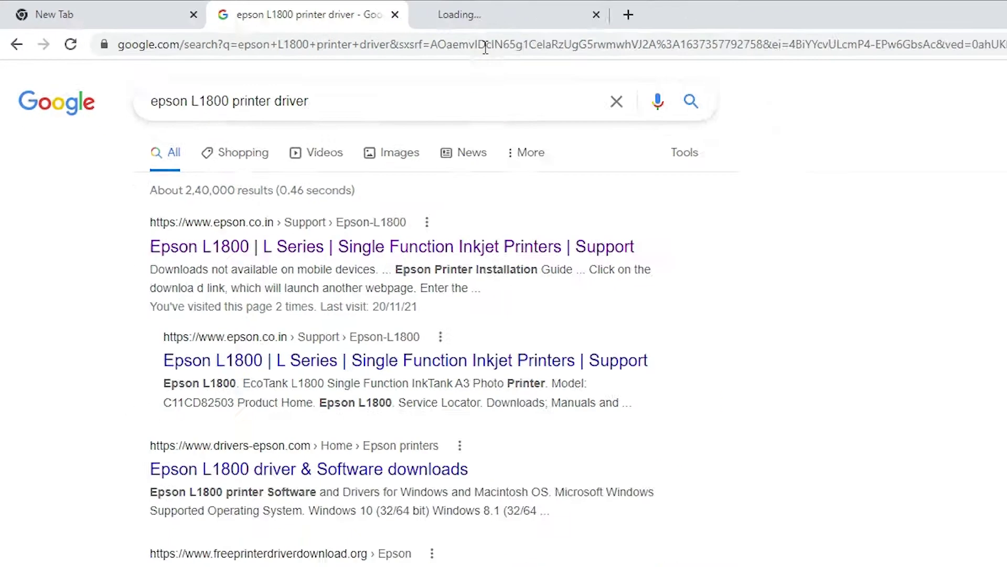
On the Epson L1800 support page, apply Windows 10 64-bit as the operating system.
left_click(487, 26)
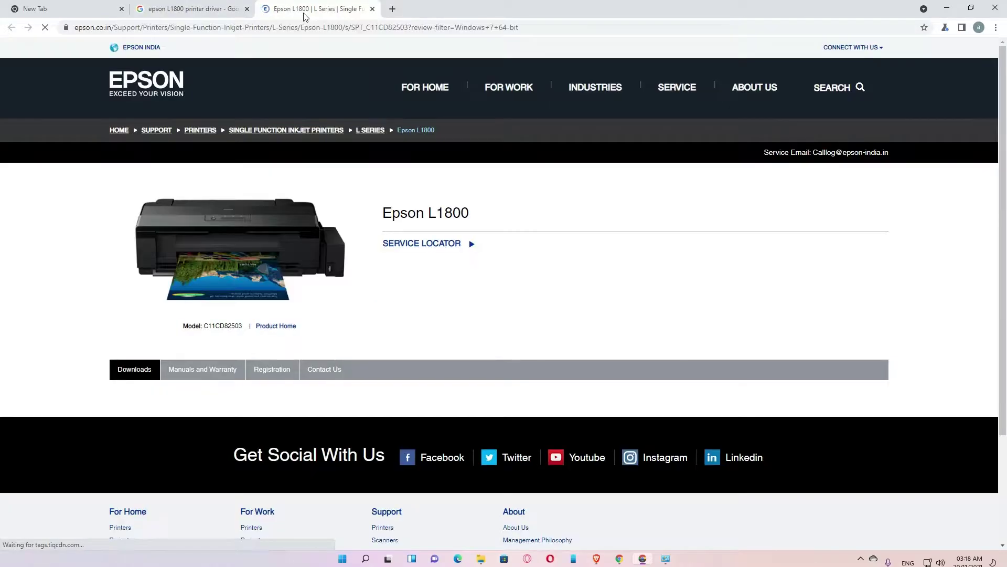
scroll(195, 309, "down", 2)
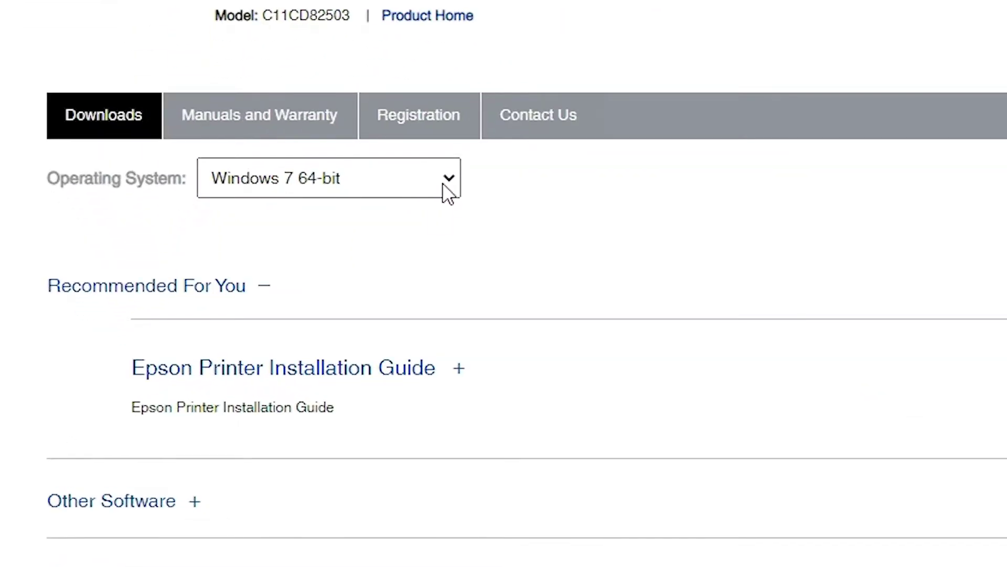
left_click(283, 292)
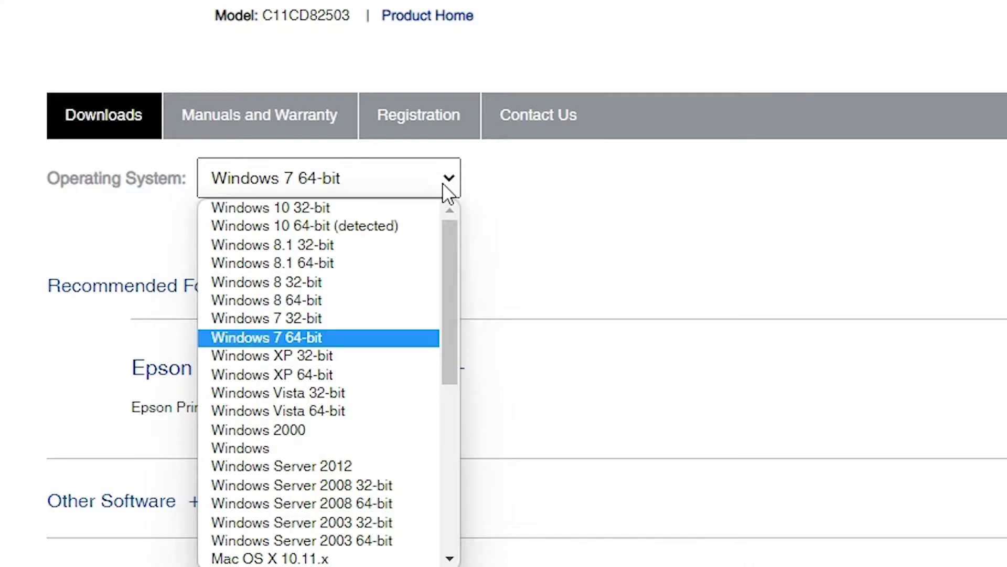
left_click(375, 227)
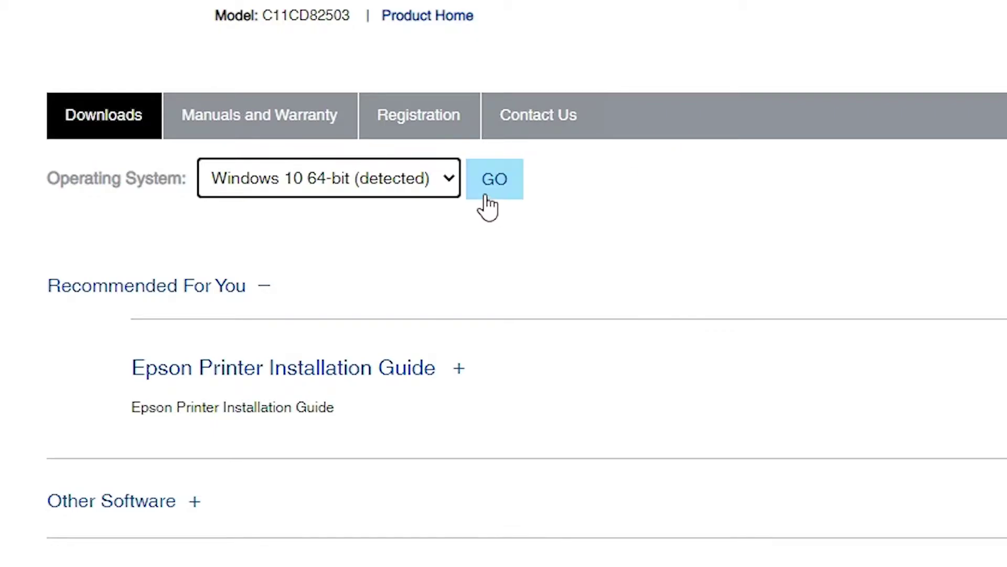
left_click(517, 196)
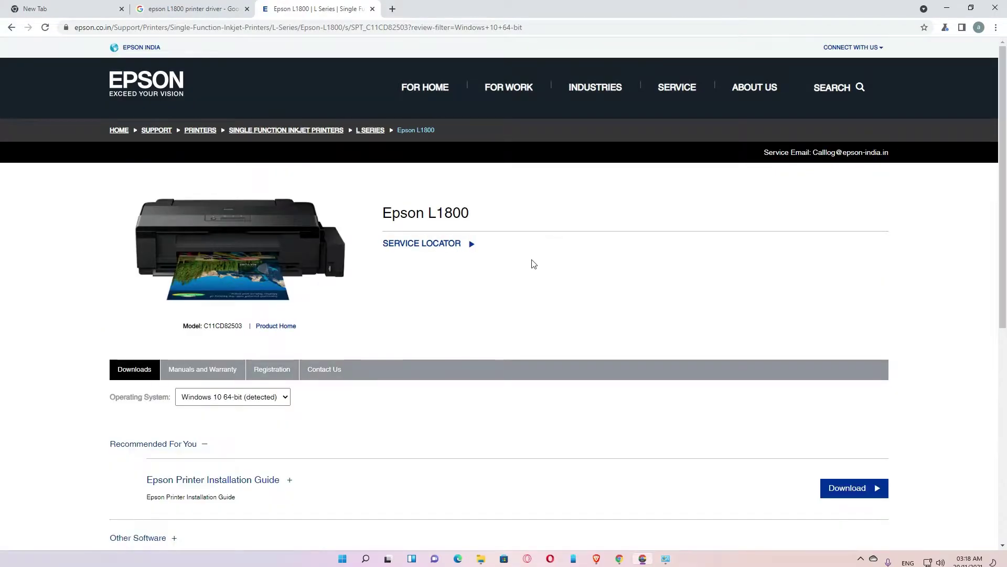
Start downloading the Printer Driver for Win 64-bit from the Drivers section.
scroll(527, 268, "down", 5)
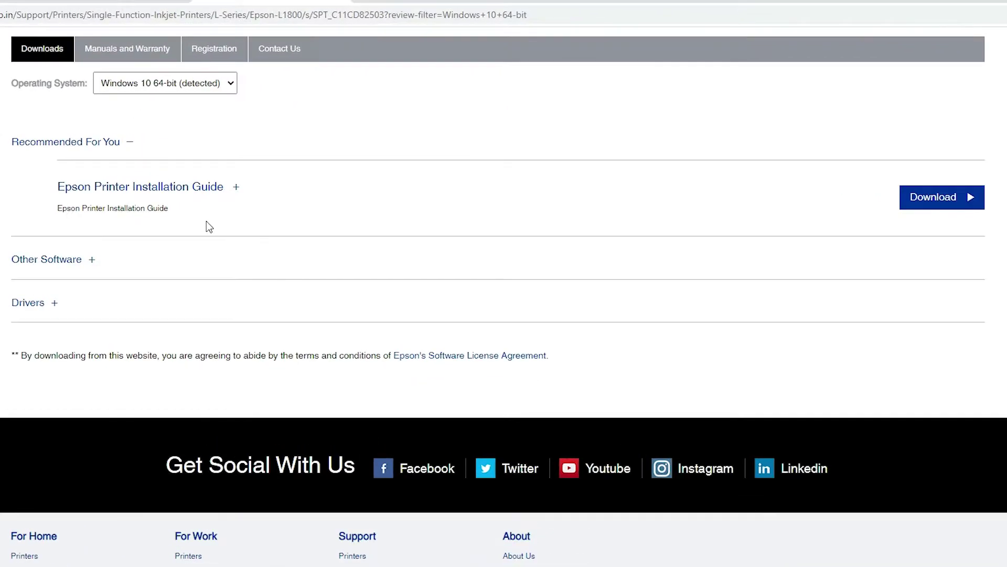
left_click(48, 307)
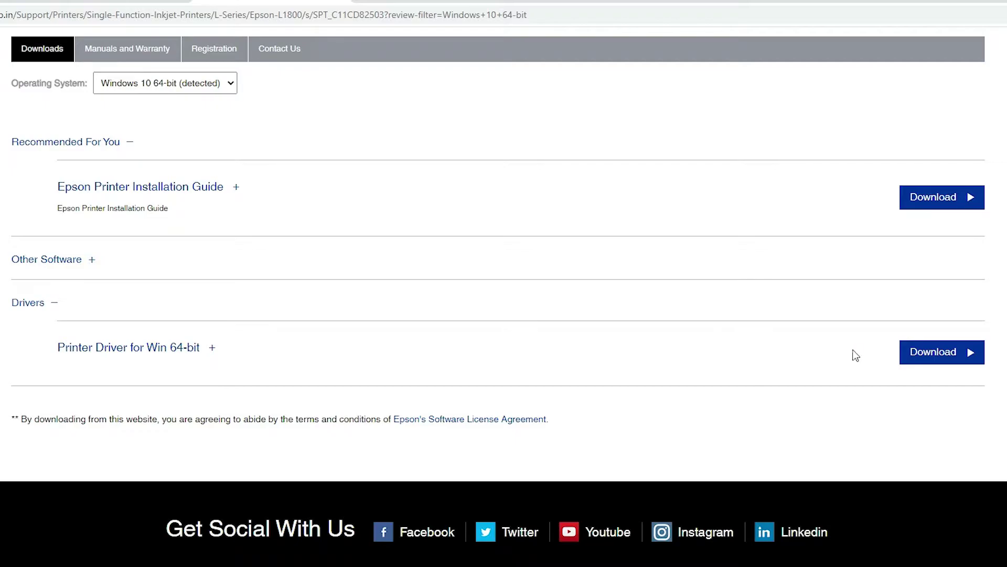
left_click(922, 352)
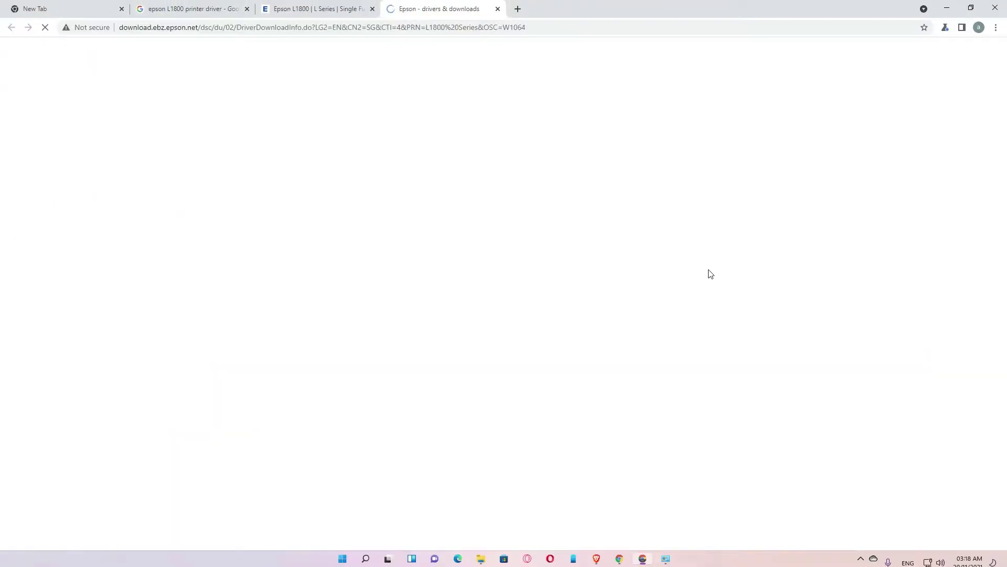
Accept the licence, download L1800_x64_212UsHomeExportAsiaML.exe and copy it onto the desktop.
left_click(487, 268)
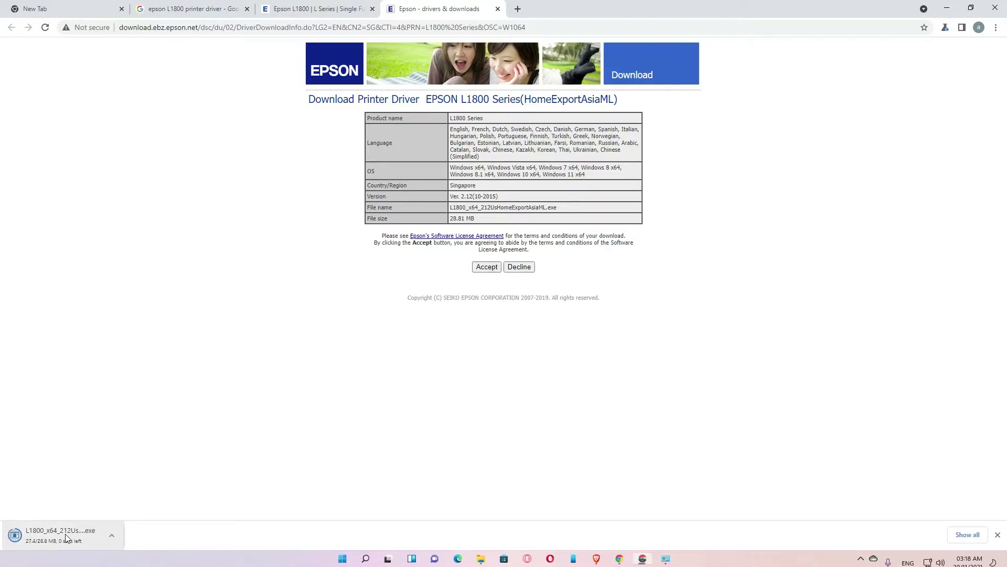
left_click(967, 535)
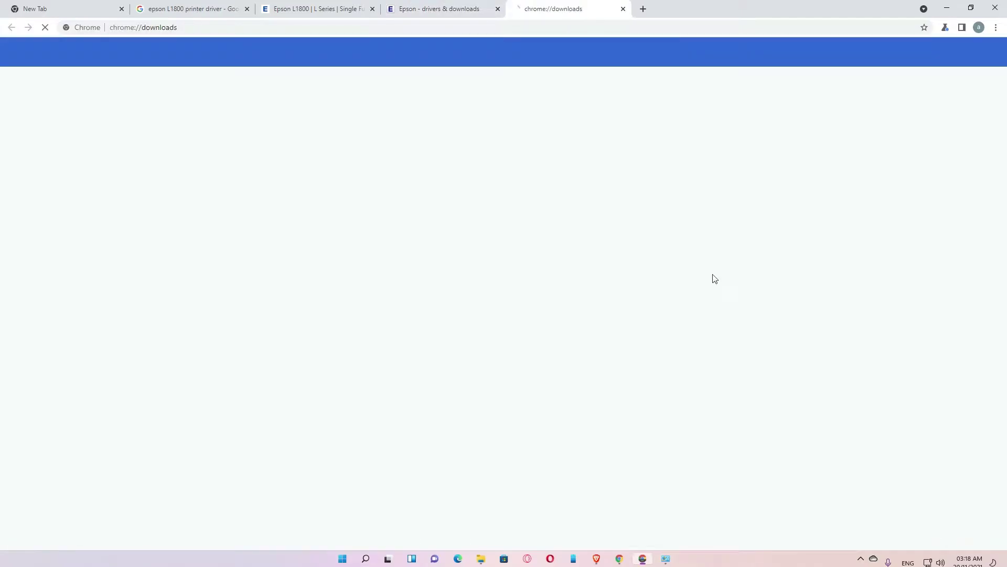
left_click(402, 151)
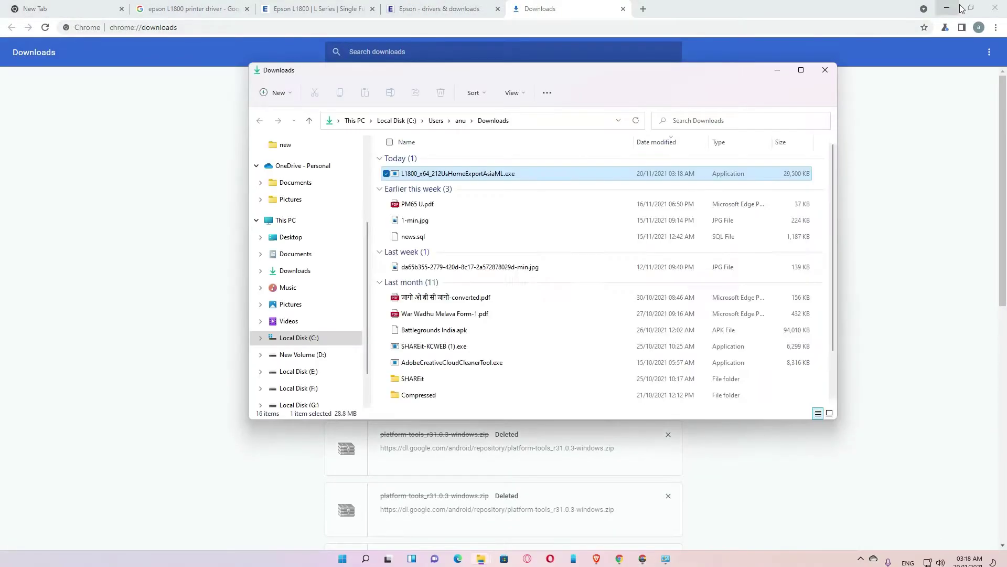
left_click(971, 8)
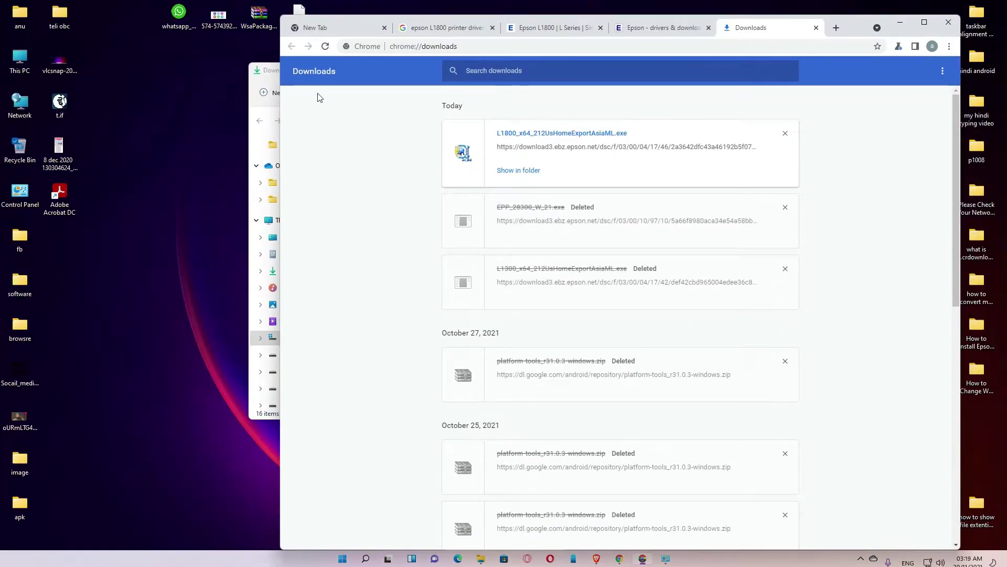
left_click(264, 99)
left_click_drag(464, 179, 131, 312)
left_click(777, 70)
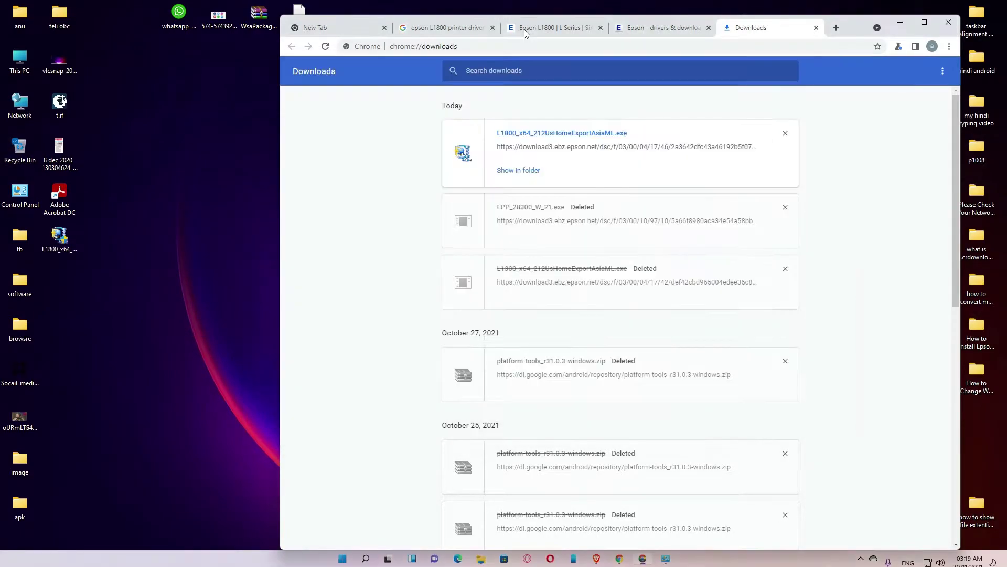
Check the Other Software section on the Epson driver page, then minimize Chrome.
left_click(536, 31)
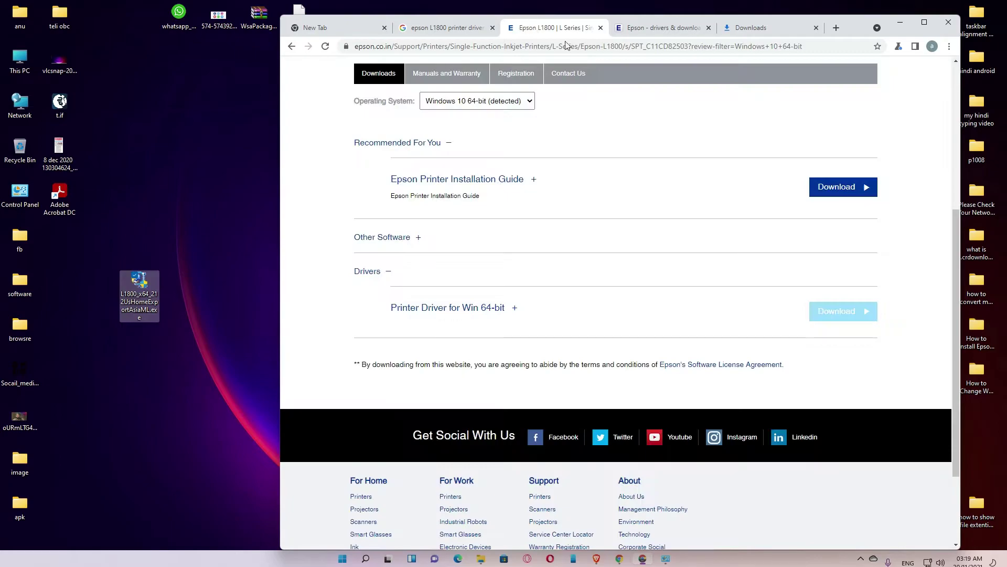
left_click(924, 22)
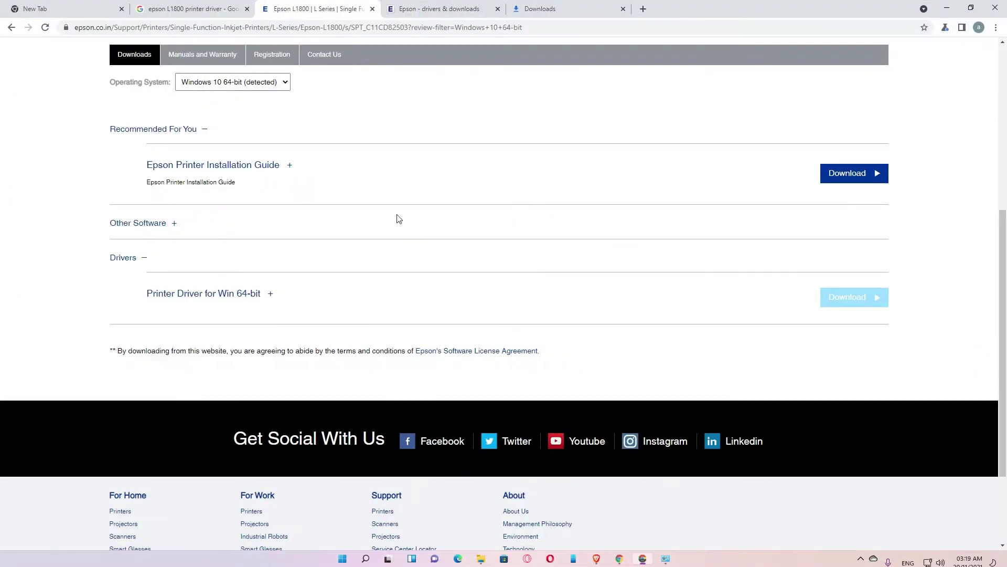
left_click(129, 225)
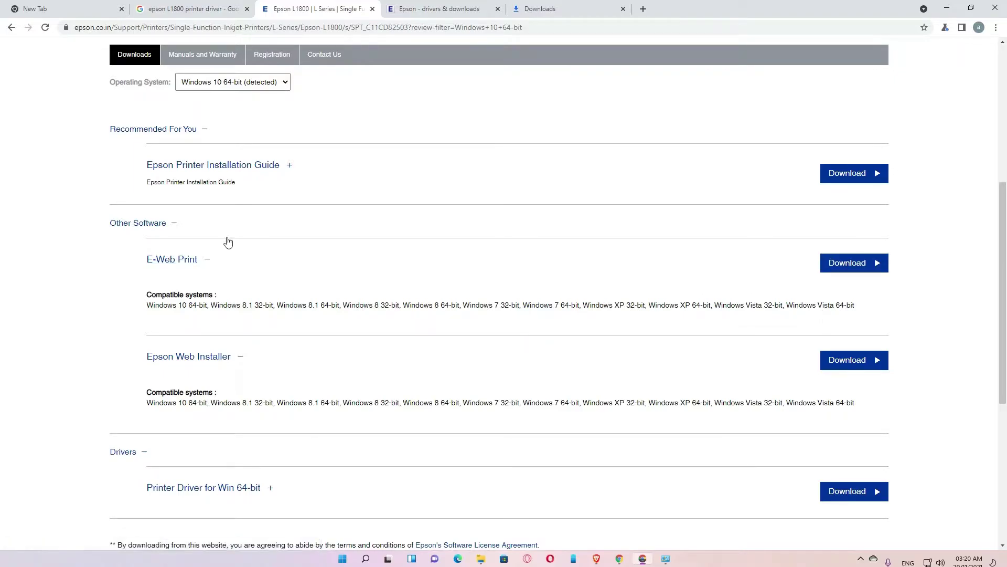
left_click(137, 225)
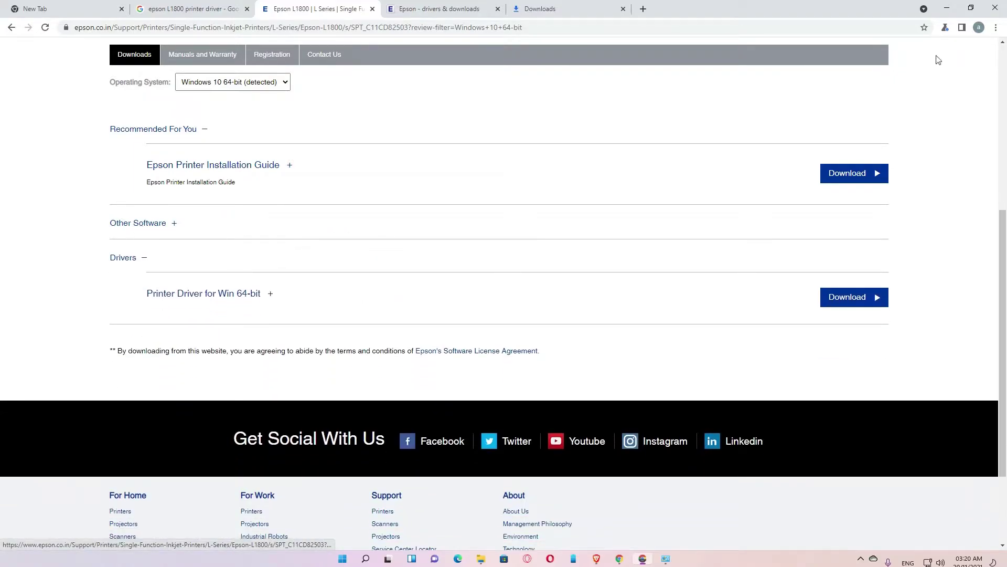
left_click(946, 6)
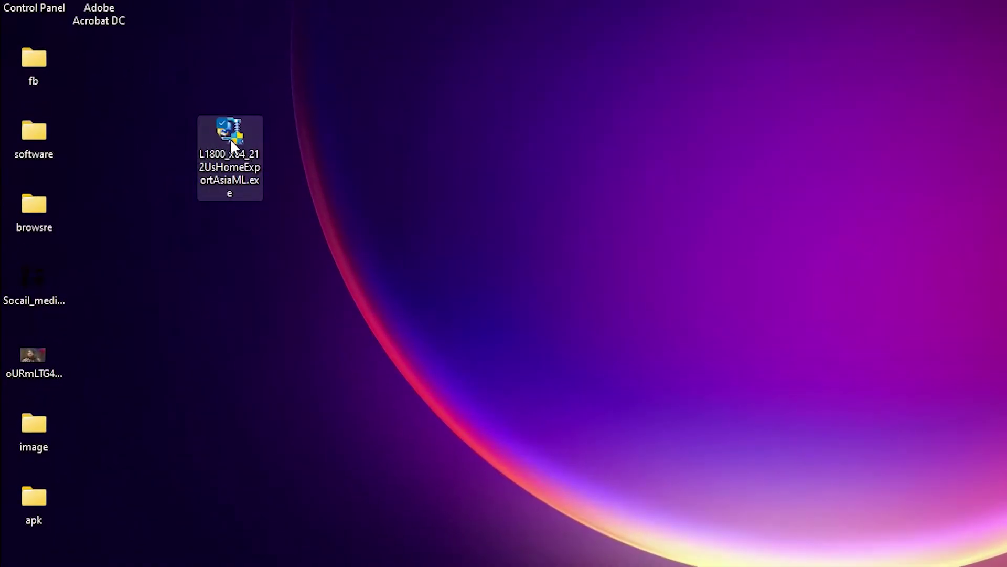
Extract the installer with WinRAR into an L1800_x64_212UsHomeExportAsiaML desktop folder.
right_click(210, 166)
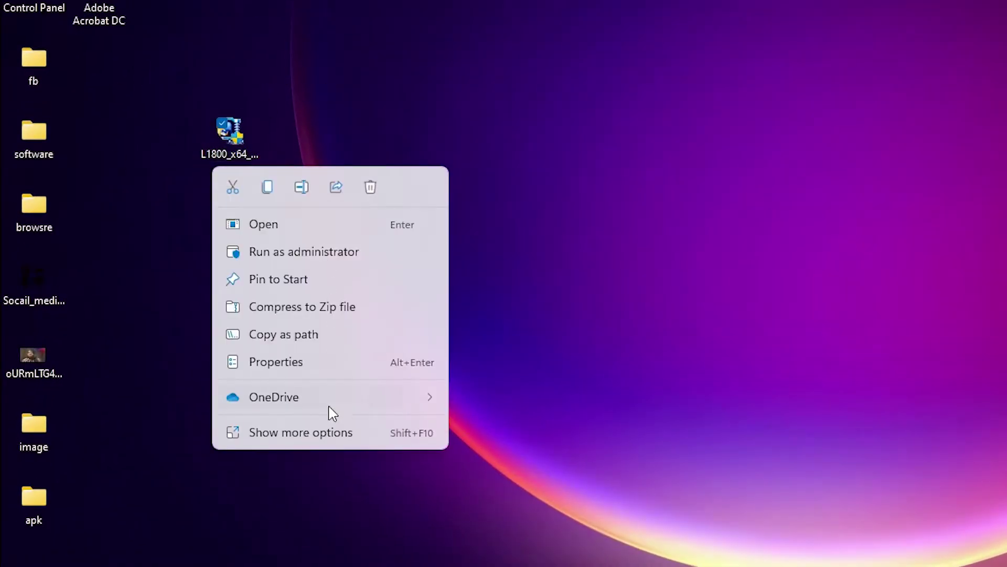
left_click(319, 439)
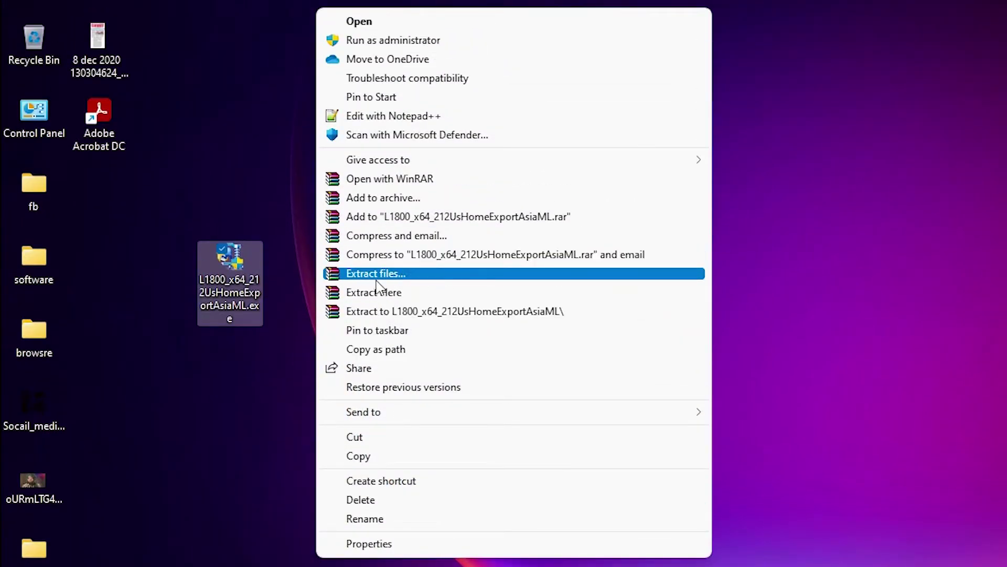
left_click(397, 279)
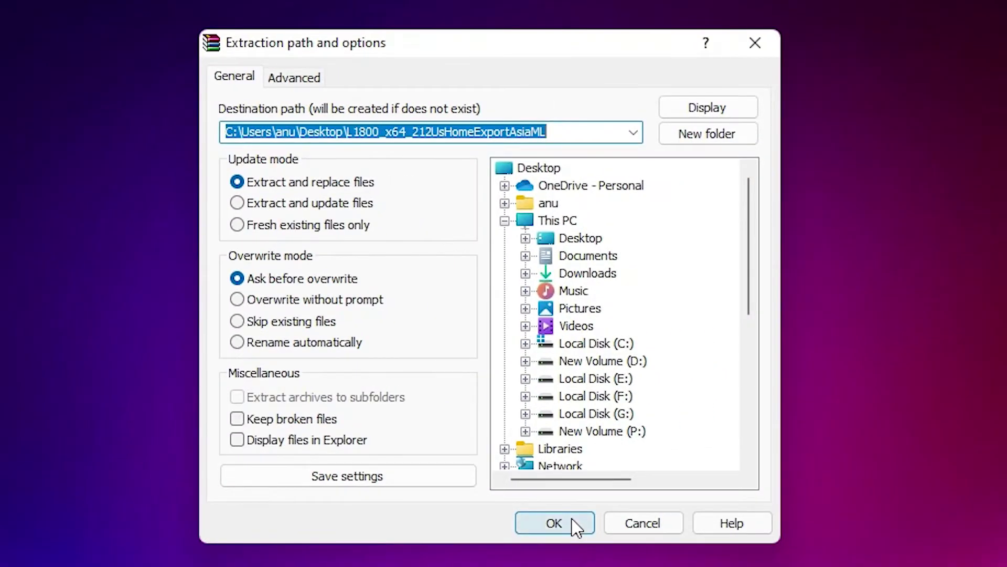
left_click(554, 523)
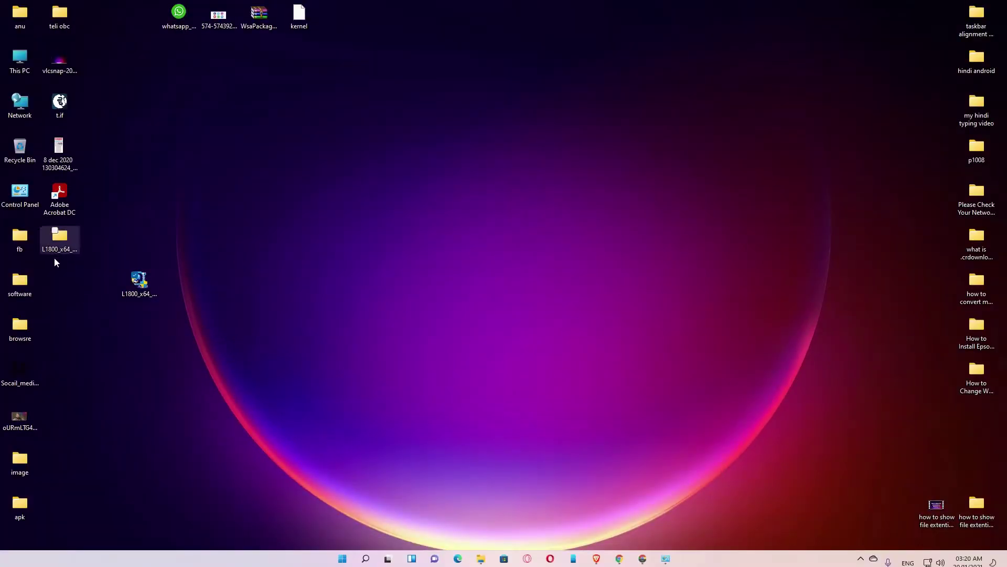
left_click_drag(54, 254, 136, 349)
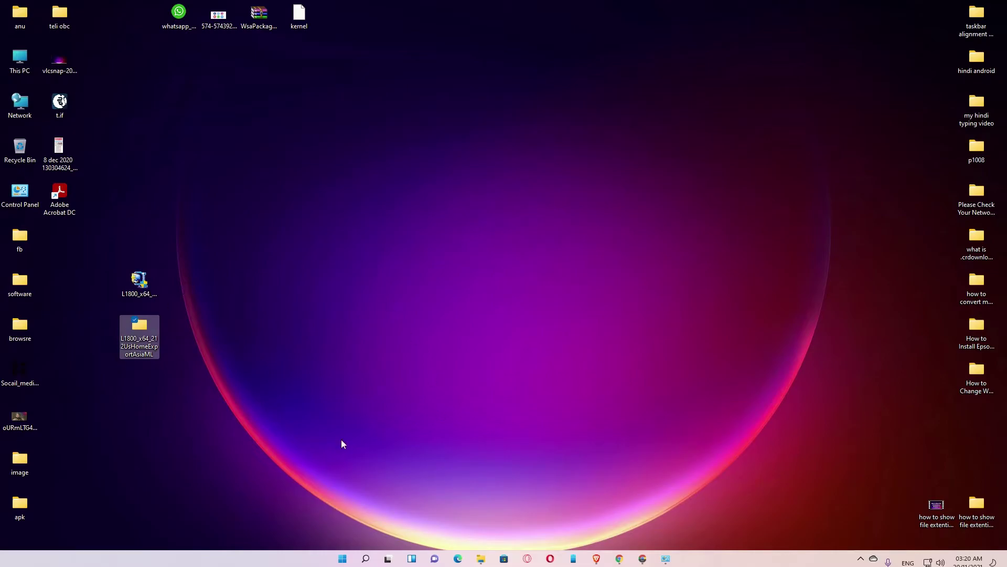
Search the Start menu for Control Panel and open it.
left_click(342, 558)
type("d")
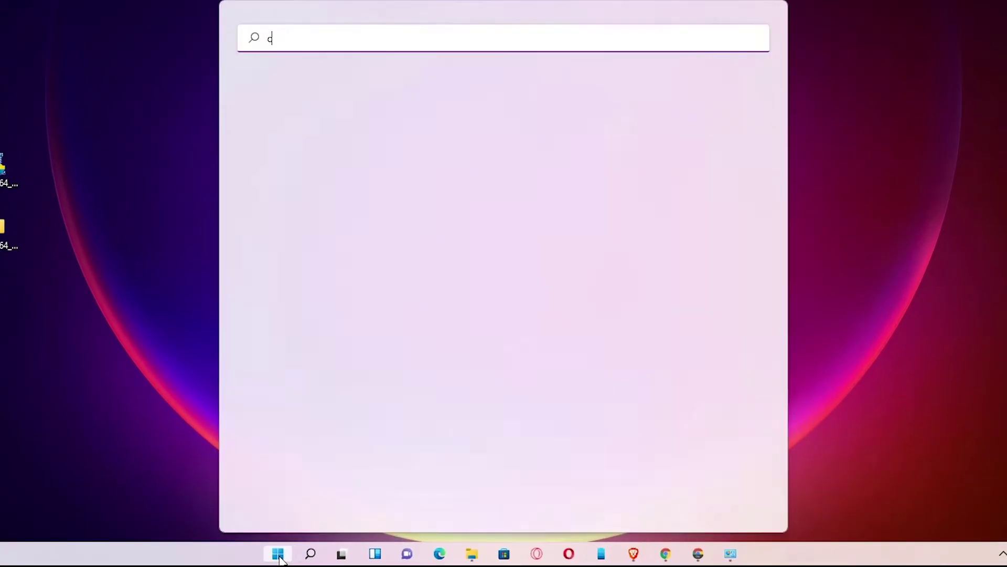
type("ontrol panel")
left_click(338, 162)
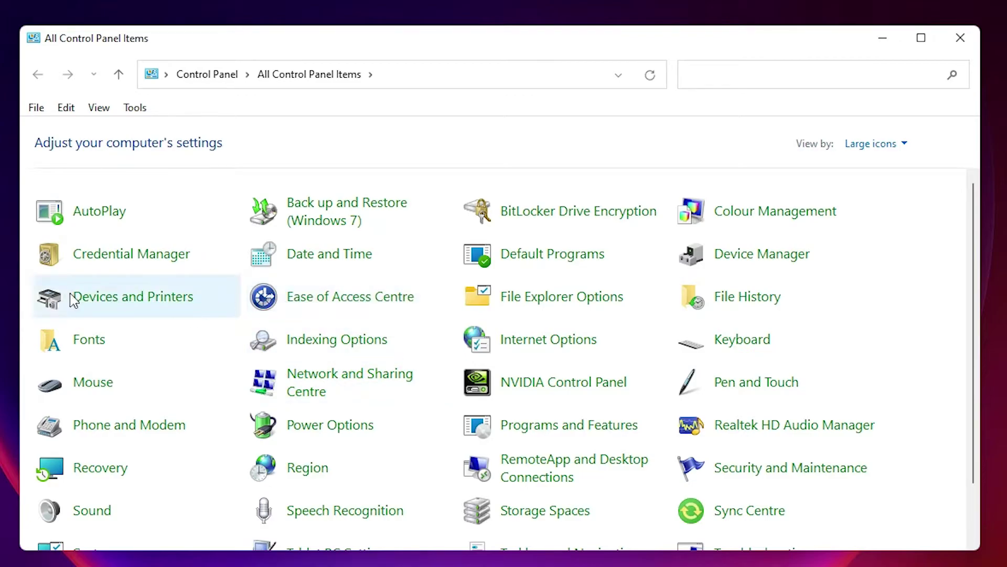
Open Devices and Printers in Control Panel and launch Add a printer.
left_click(116, 303)
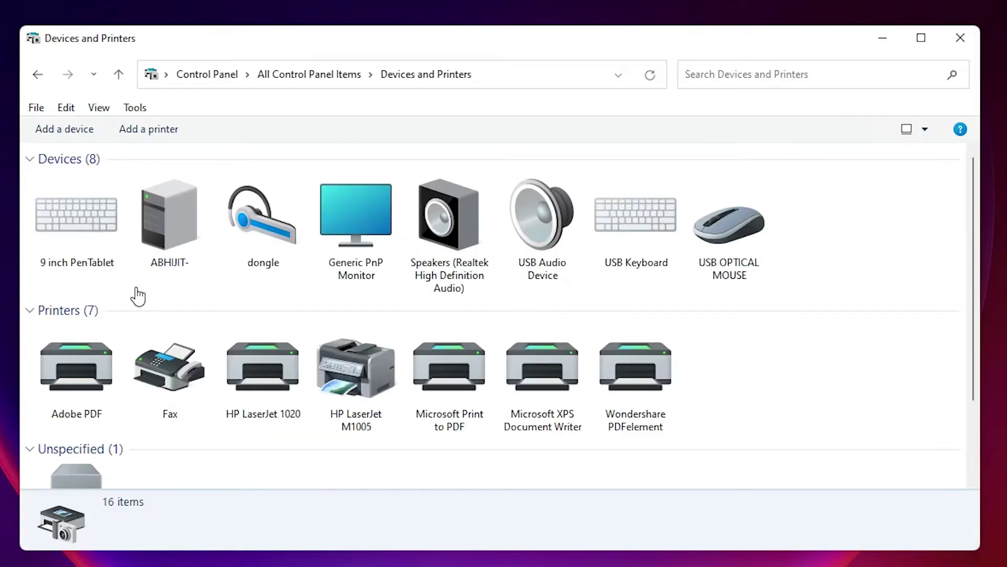
left_click(146, 131)
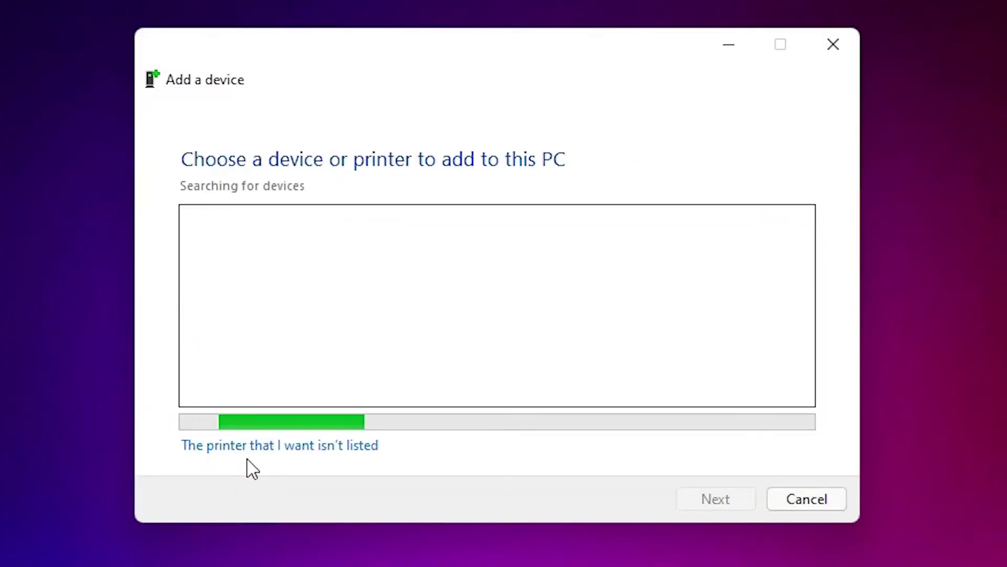
Add the unlisted printer as a local printer on the existing USB001 virtual port.
left_click(341, 452)
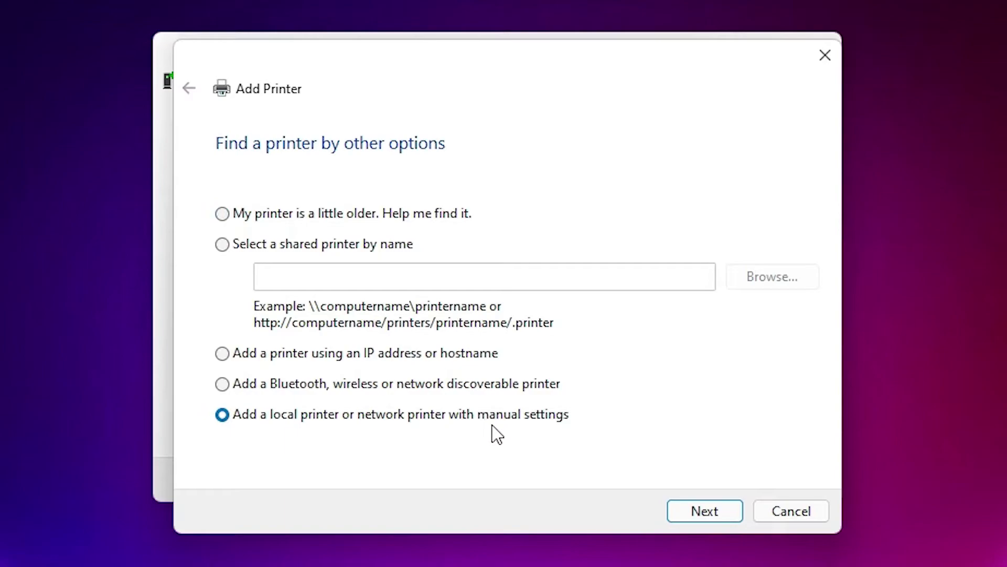
left_click(705, 508)
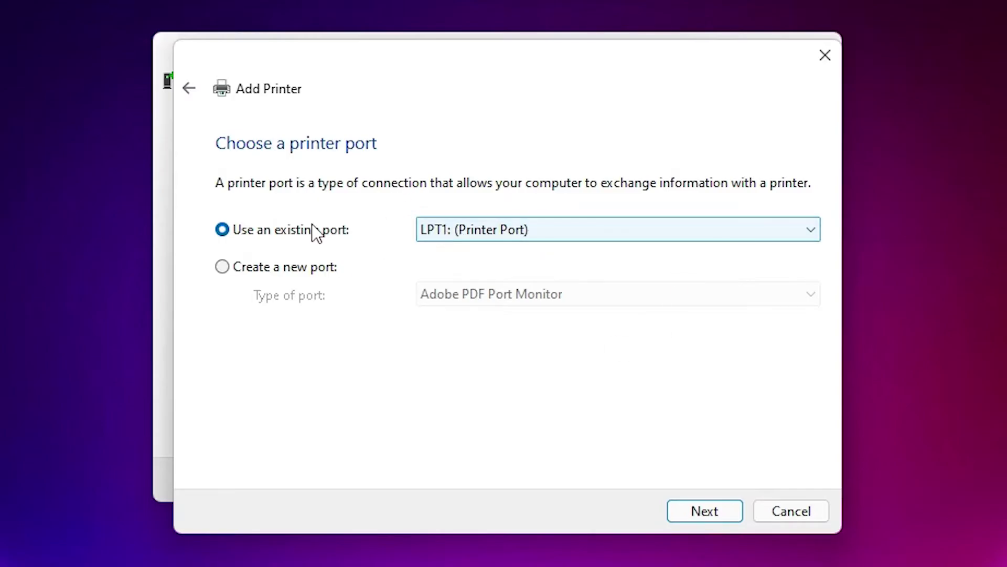
left_click(591, 236)
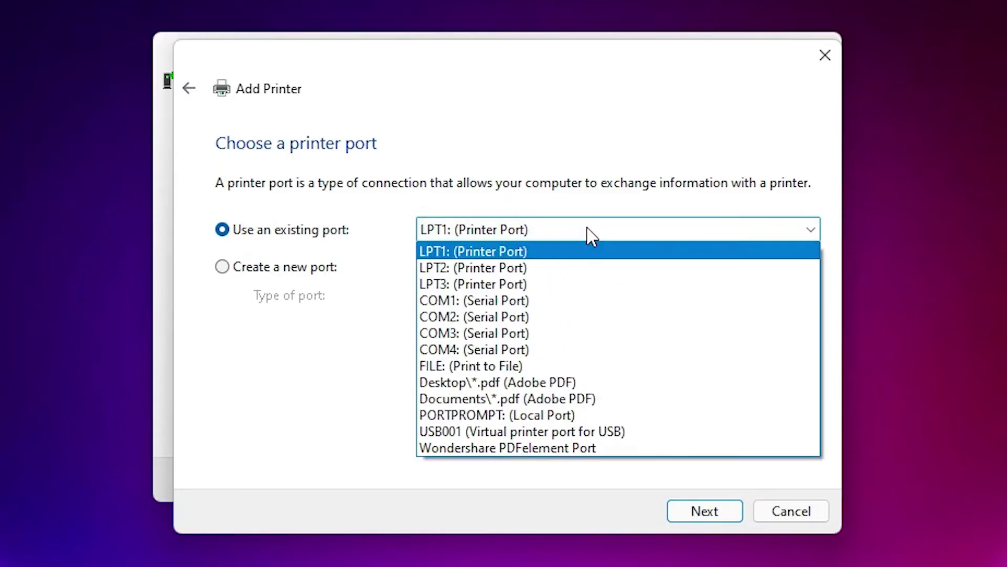
left_click(511, 433)
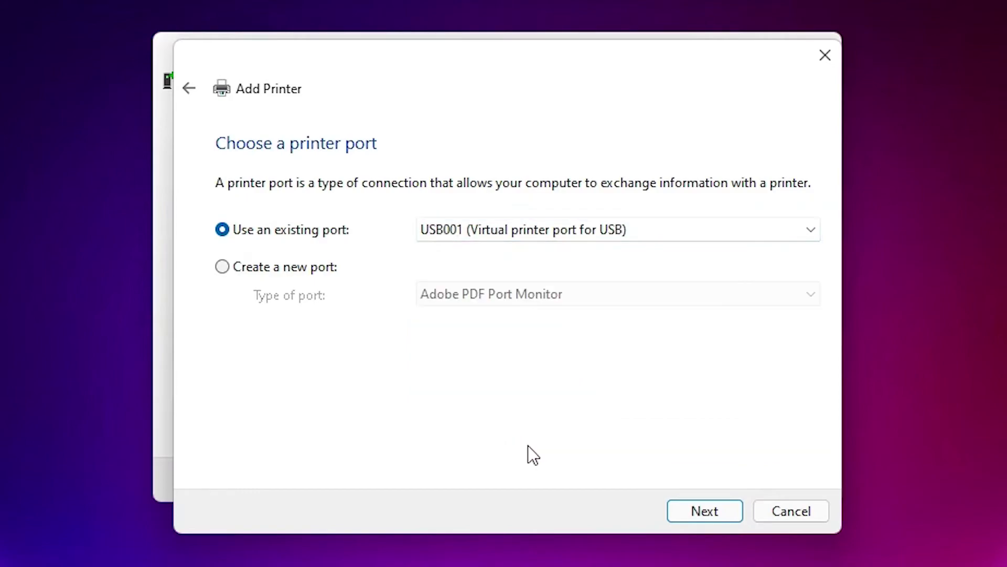
left_click(702, 519)
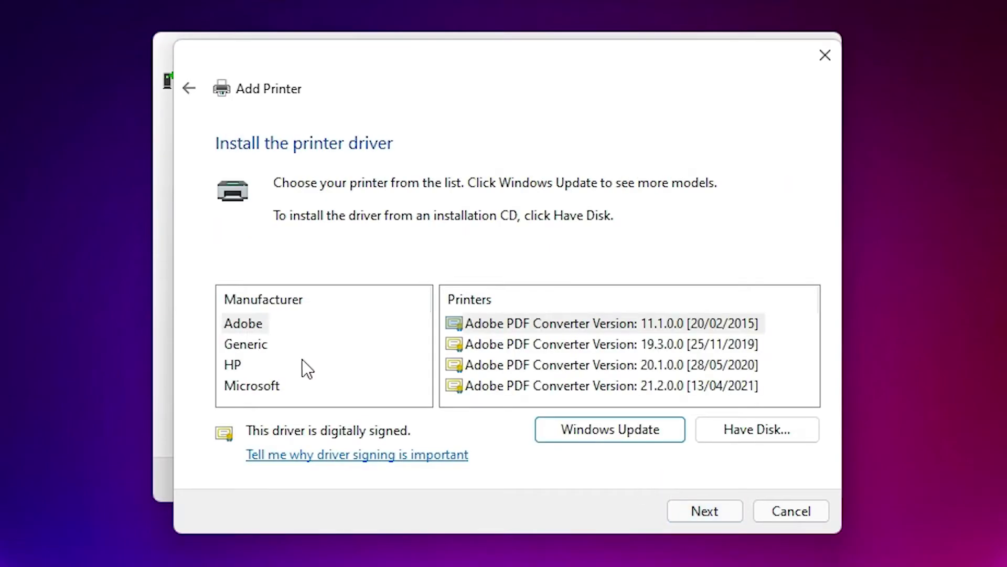
Use Have Disk to load E_WF1LWE.INF from the L1800_x64_212UsHomeExportAsiaML WINX64 folder on the desktop.
left_click(793, 422)
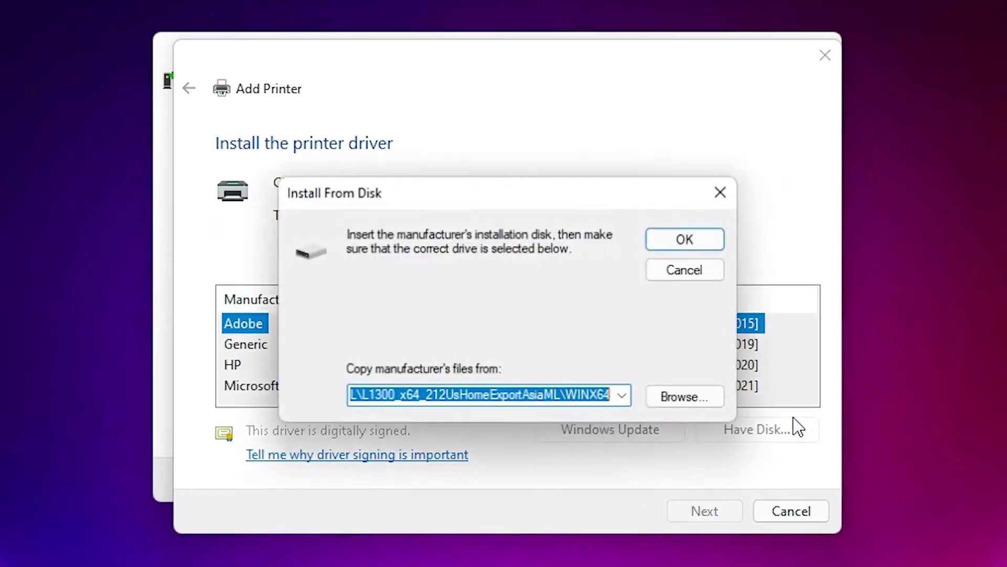
left_click(662, 397)
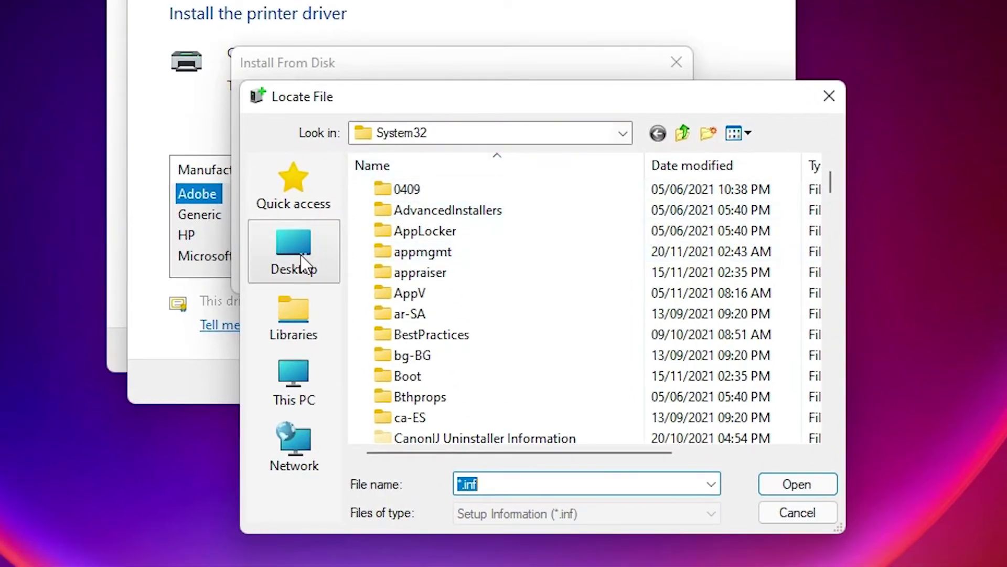
left_click(294, 257)
left_click(497, 297)
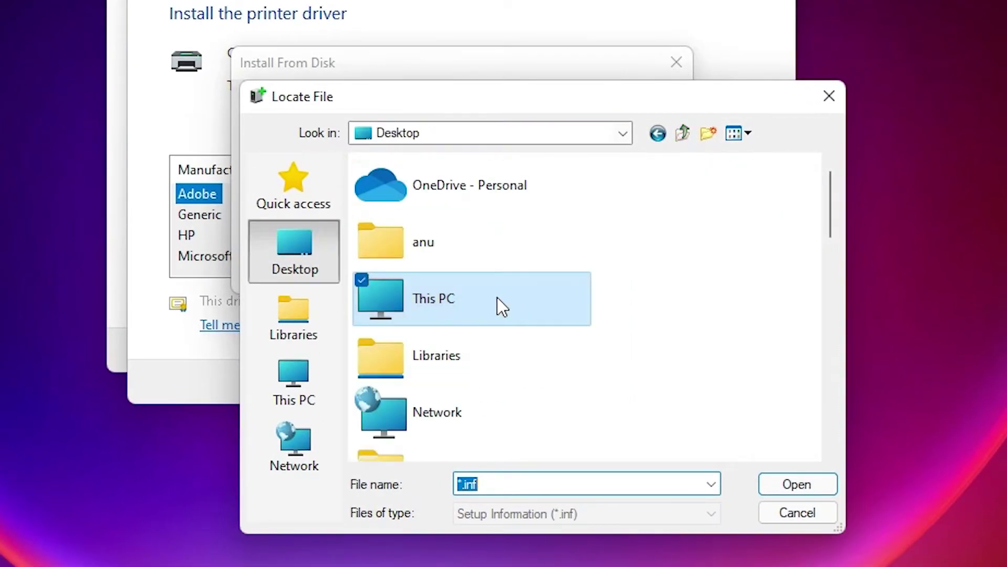
left_click(458, 265)
key("Down")
key("Down")
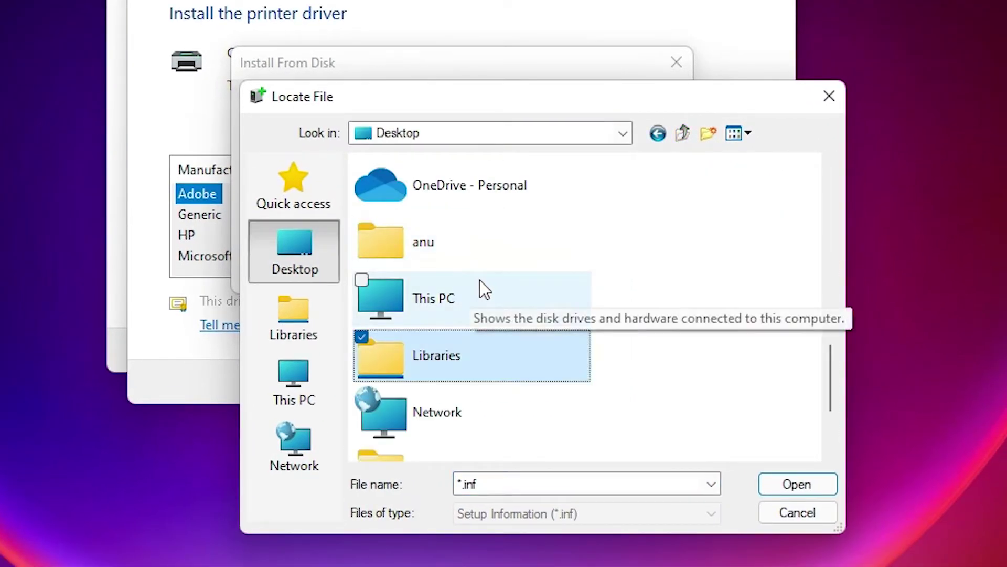
key("Down")
key("Down")
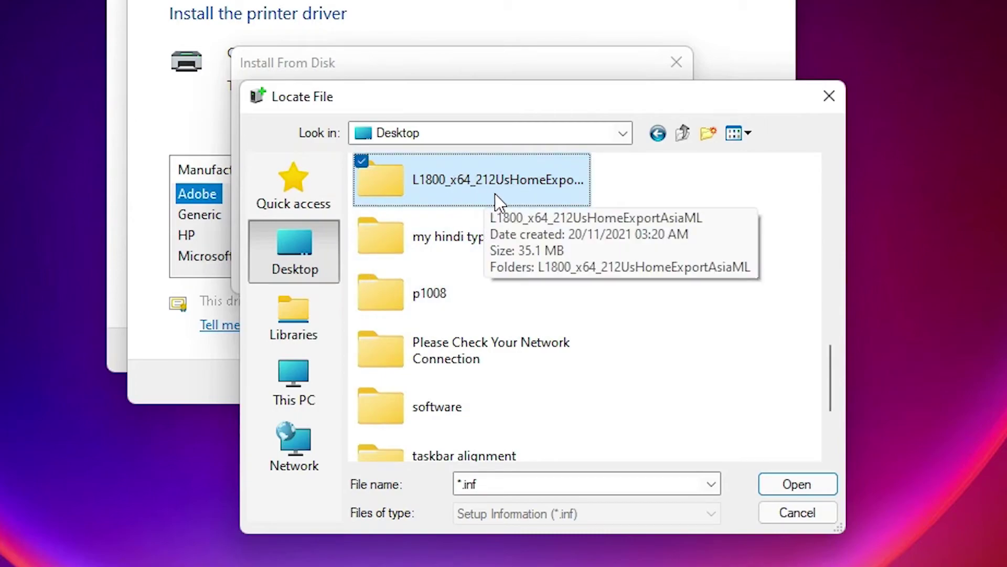
double_click(464, 187)
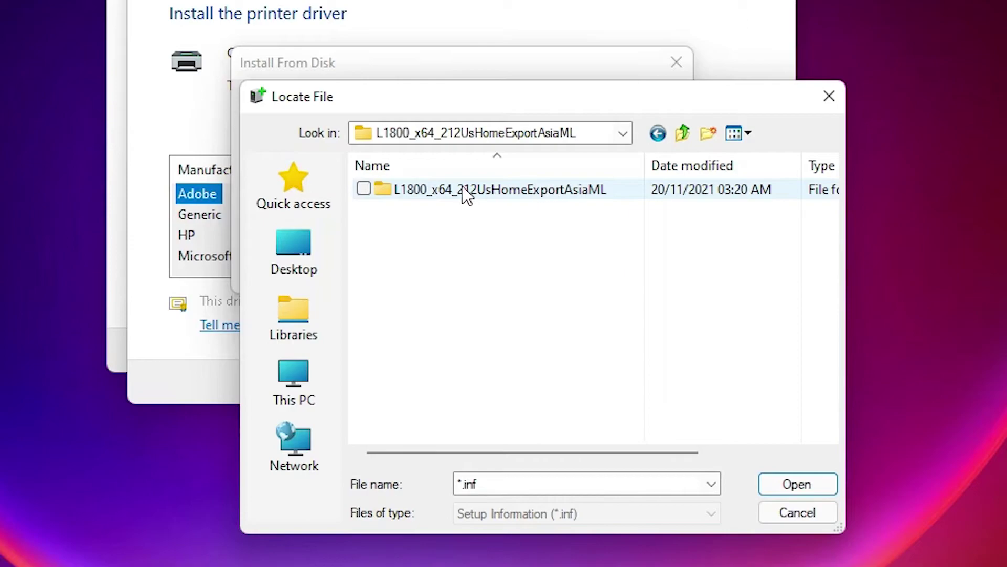
double_click(478, 189)
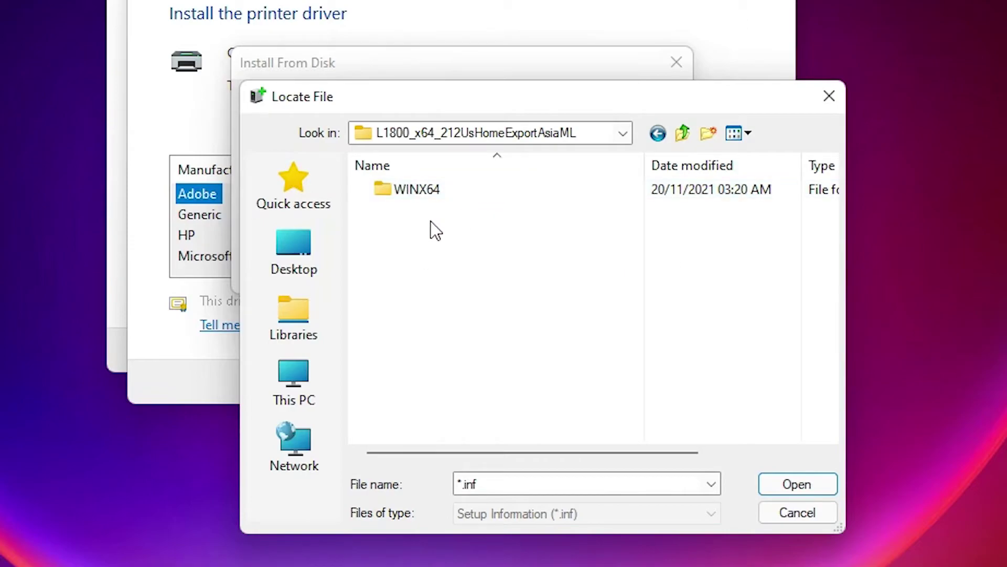
double_click(437, 191)
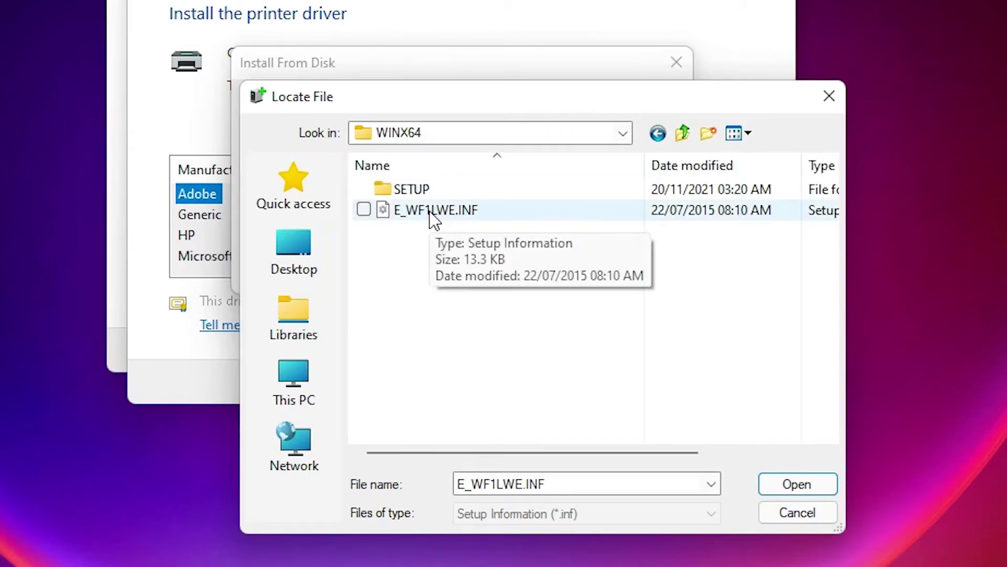
double_click(433, 211)
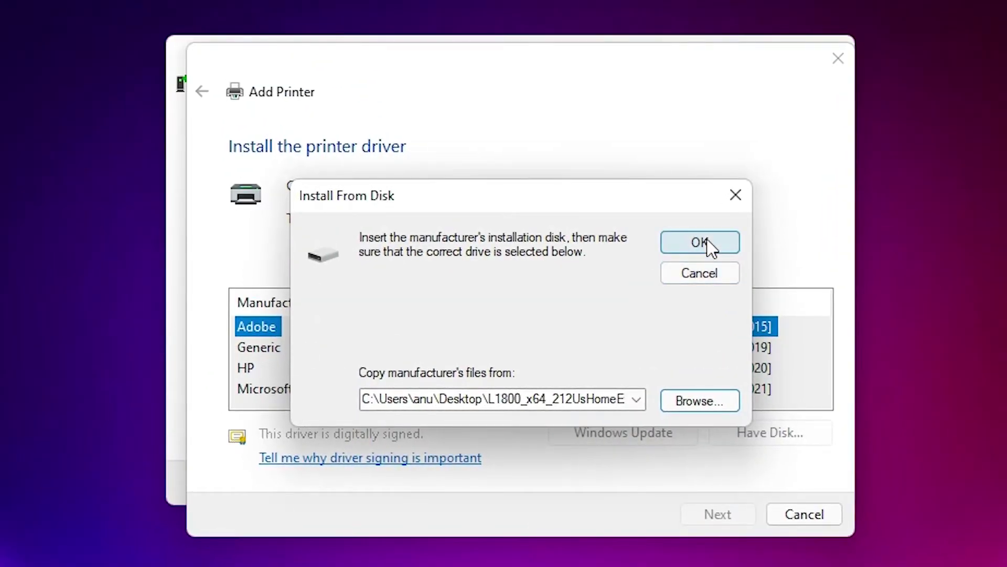
left_click(707, 240)
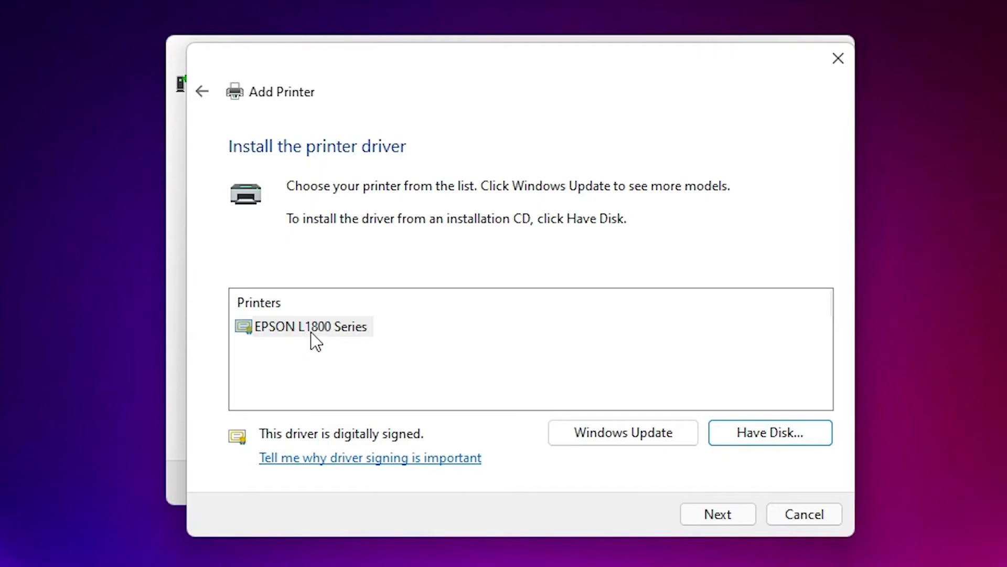
Install EPSON L1800 Series under its default name with Do not share this printer selected.
left_click(349, 327)
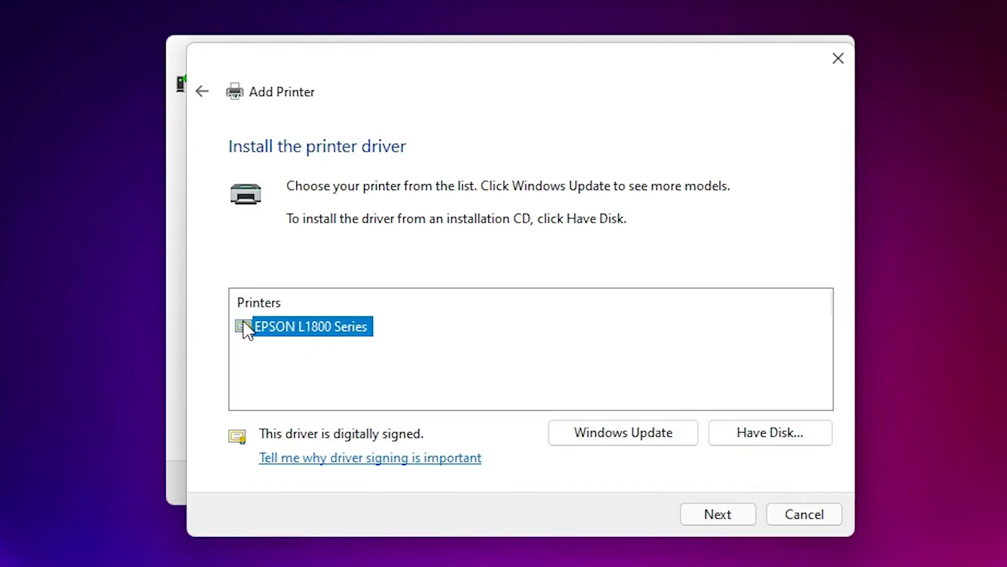
left_click(740, 524)
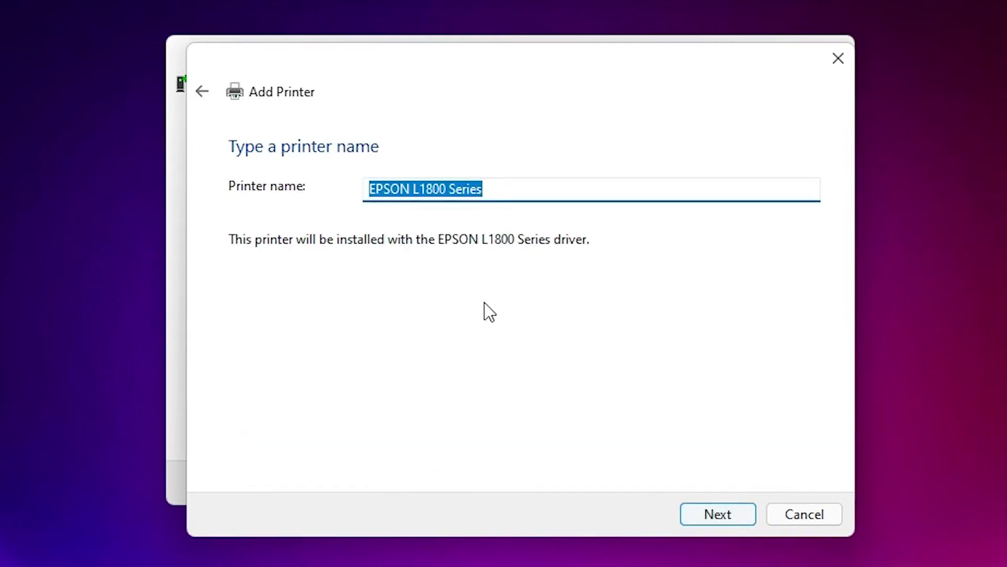
left_click(736, 509)
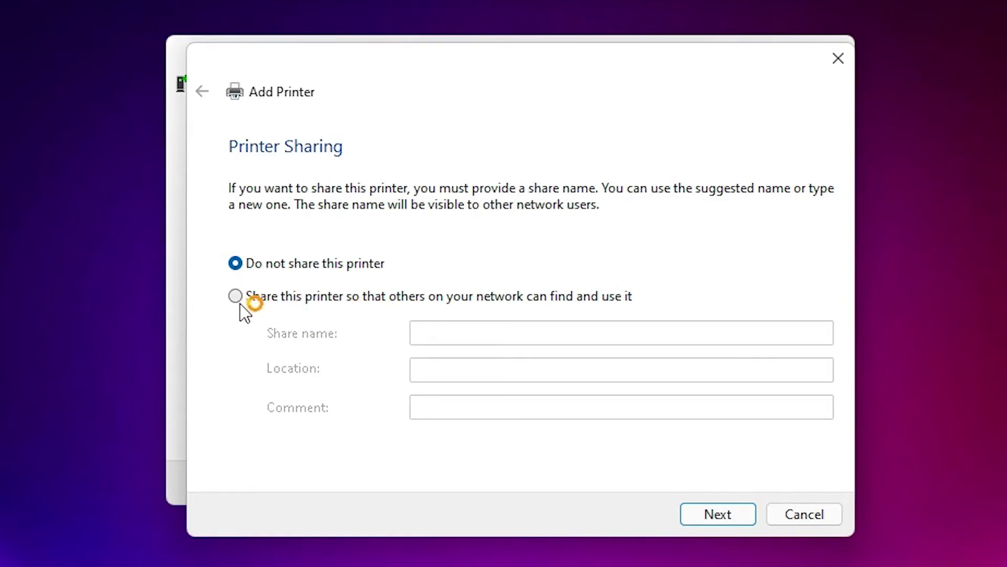
left_click(263, 297)
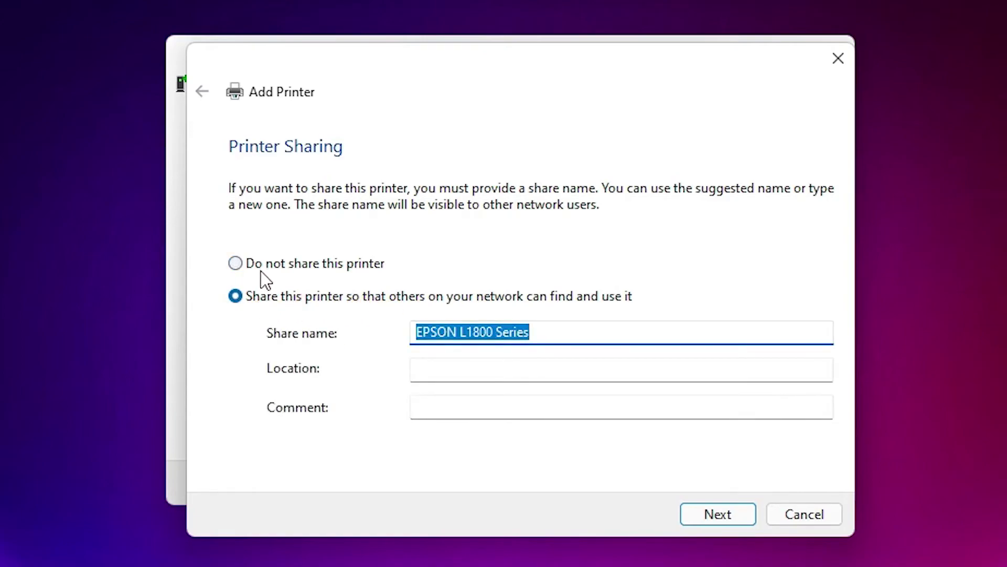
left_click(234, 264)
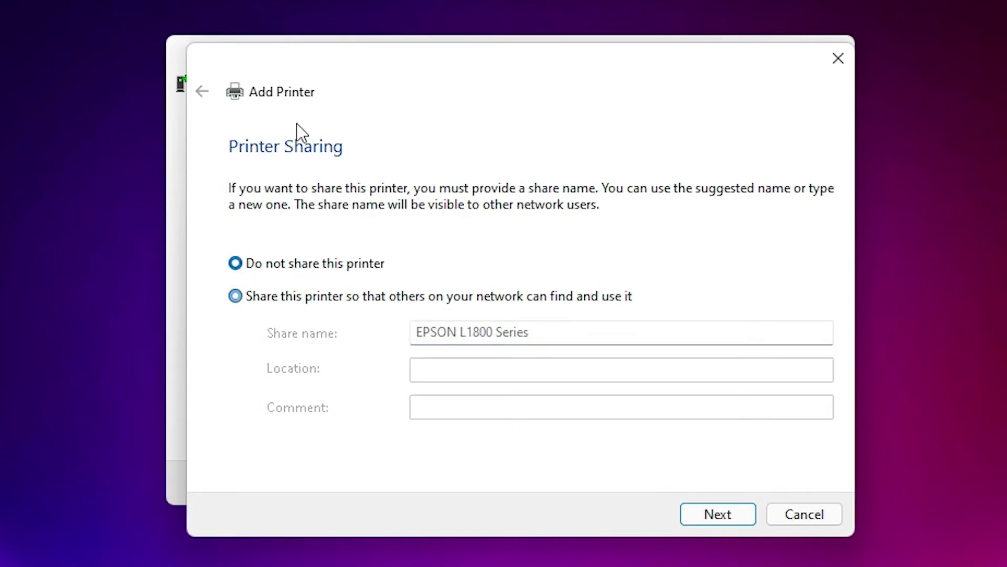
left_click(717, 514)
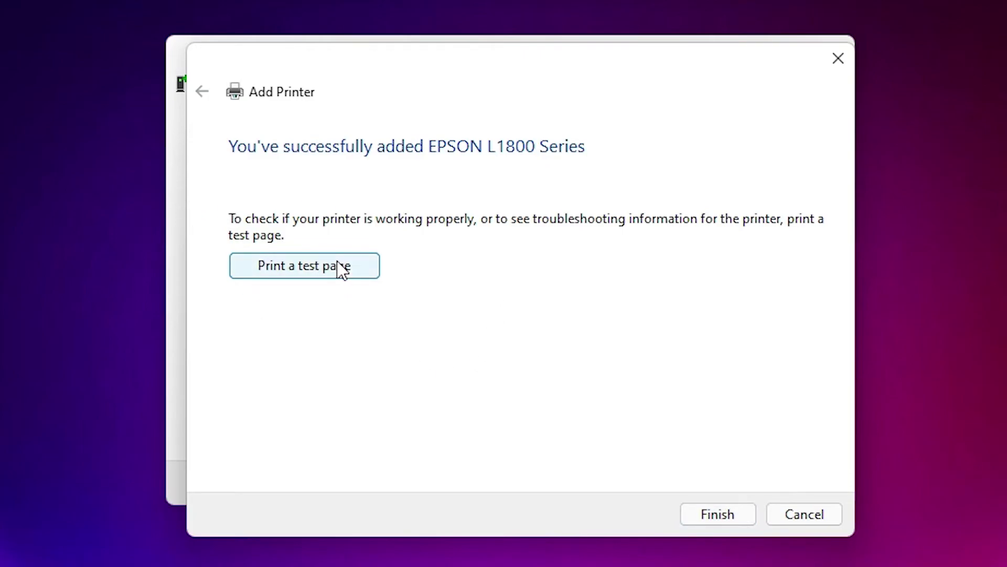
Finish the wizard and select EPSON L1800 Series in Devices and Printers to view its details.
left_click(722, 520)
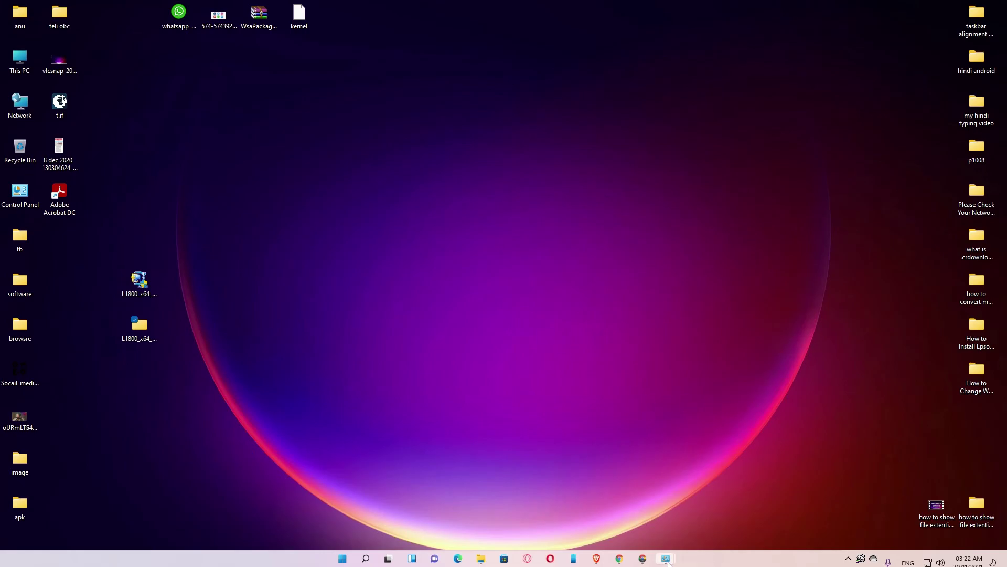
mouse_move(665, 558)
left_click(794, 510)
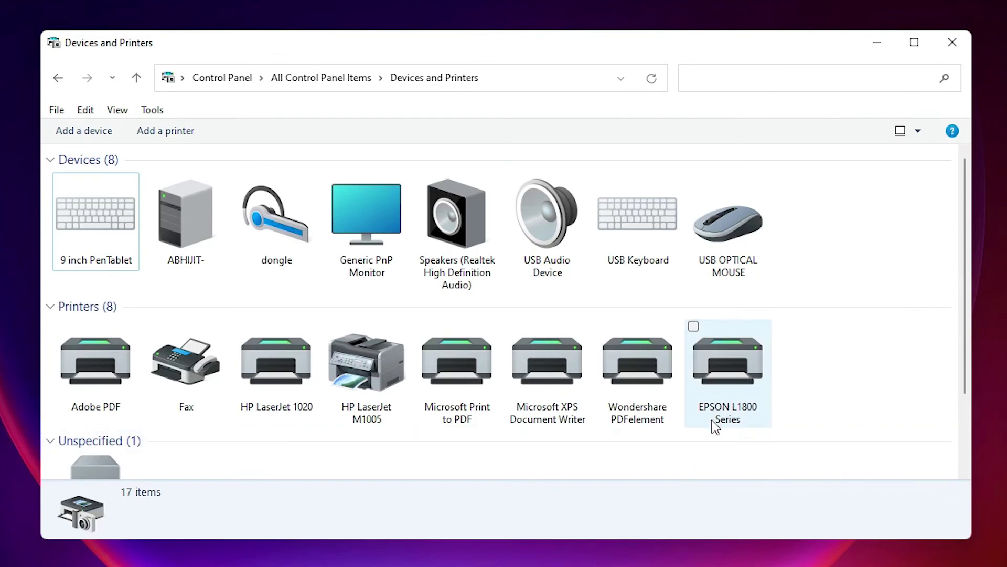
left_click(753, 418)
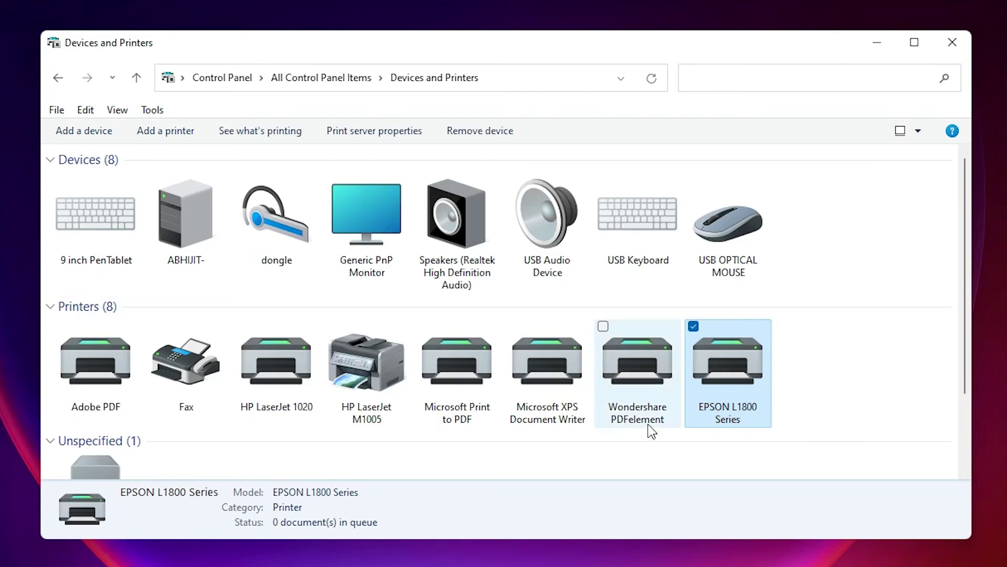